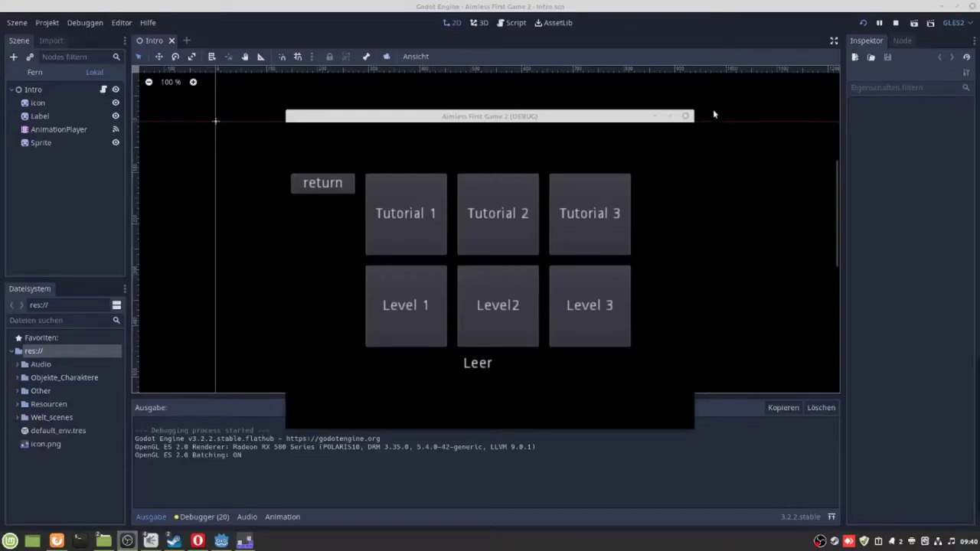
Stop the game, relaunch it in debug, and pick 2D from its main menu.
click(685, 116)
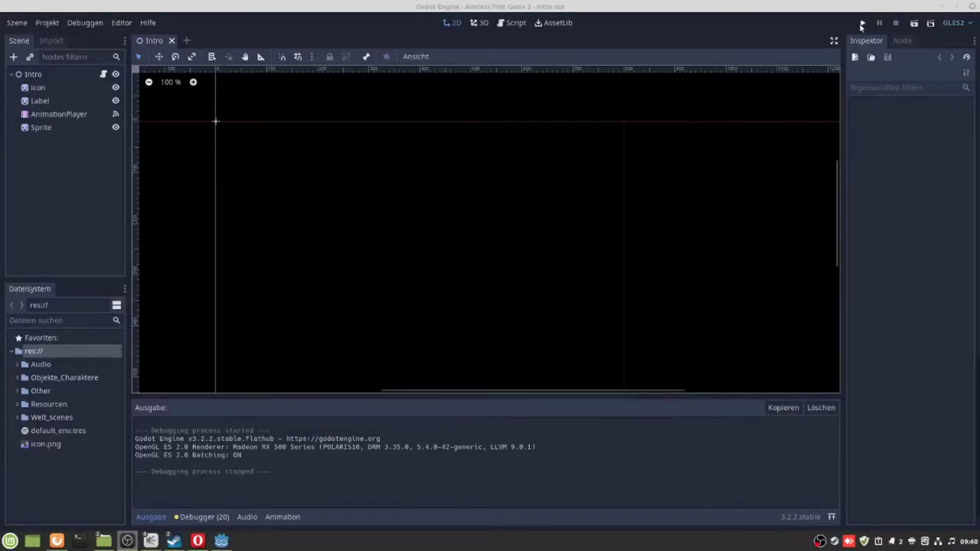
click(862, 23)
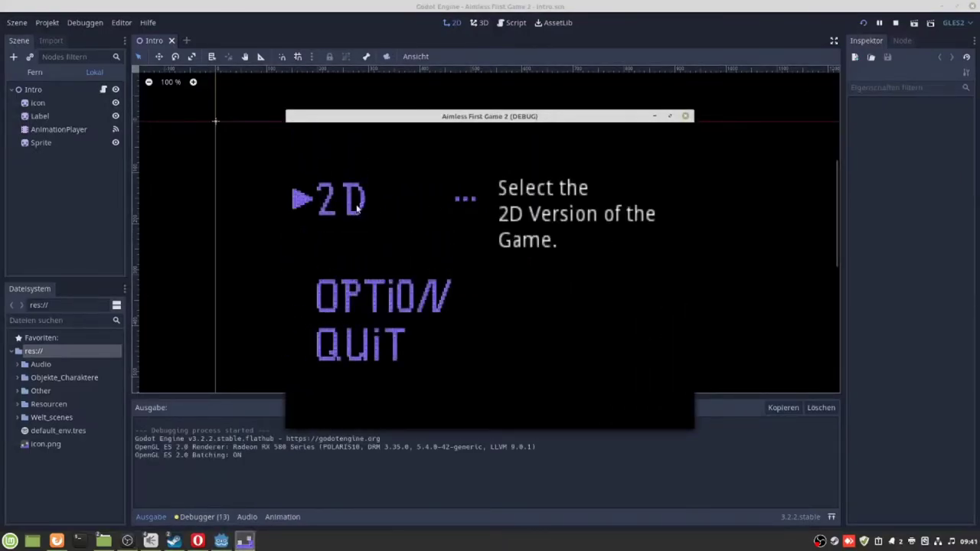
click(356, 209)
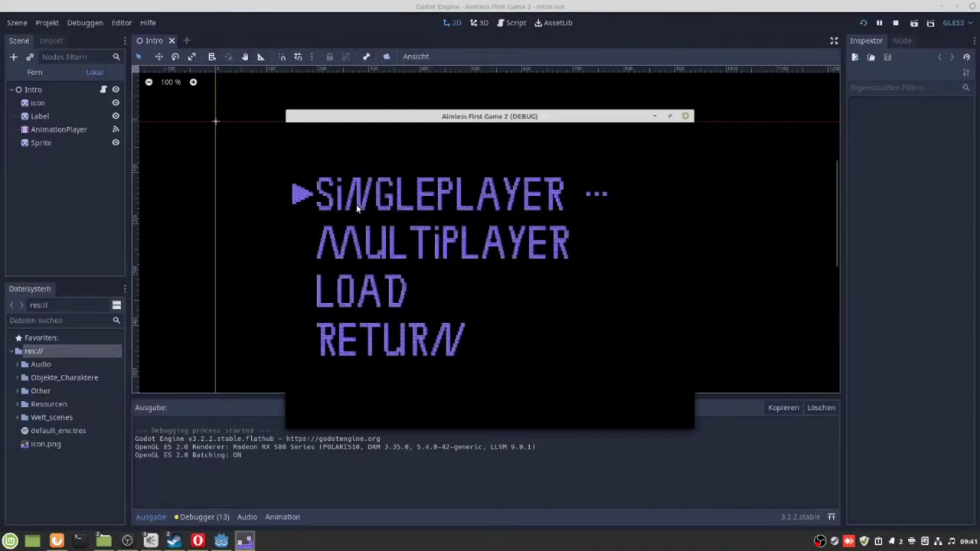
Choose SINGLEPLAYER to show Tutorial 1–3 and Level 1–3.
click(410, 197)
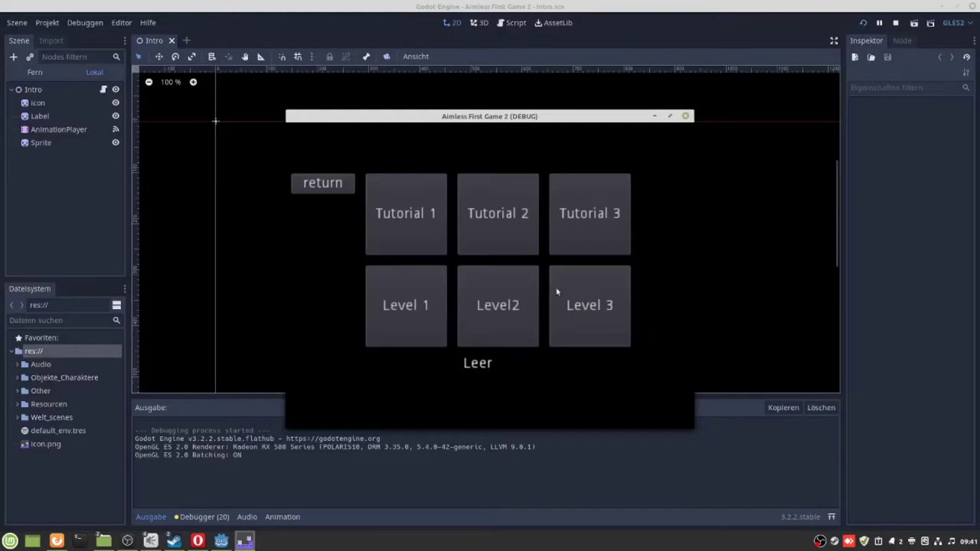
Play through Tutorial 1, then close the game window.
click(387, 224)
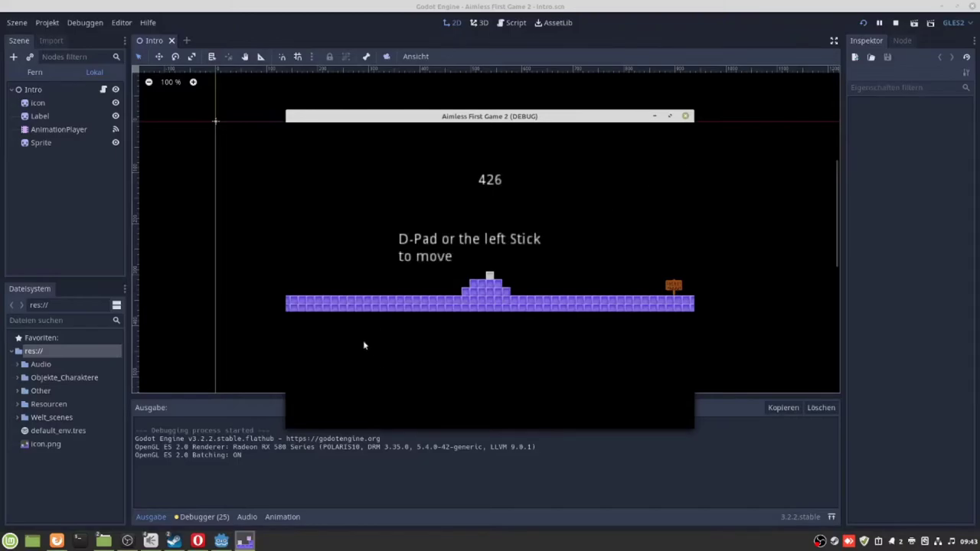
click(685, 117)
Rerun with F5, accept Touch Controls On in Options, then go 2D > SINGLEPLAYER.
key(F5)
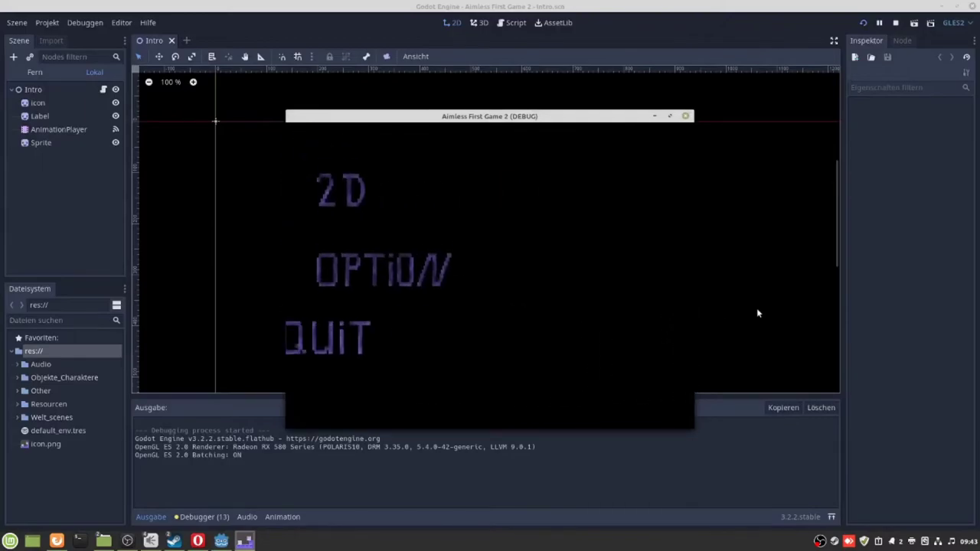
click(423, 309)
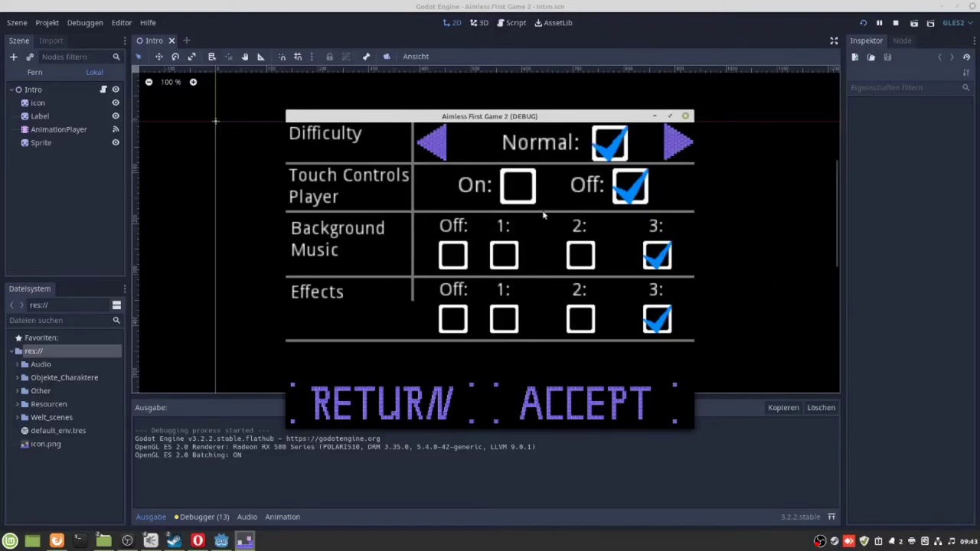
click(515, 181)
click(579, 394)
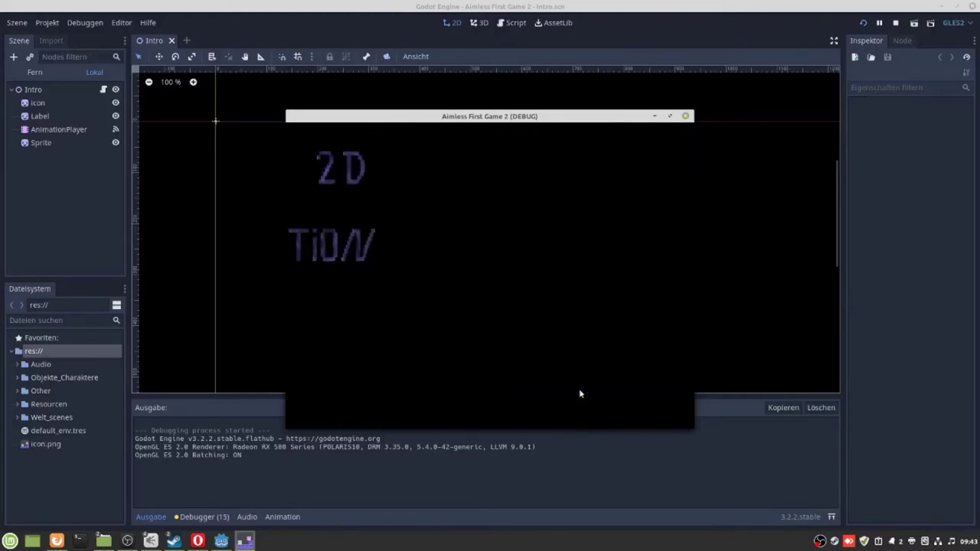
click(313, 200)
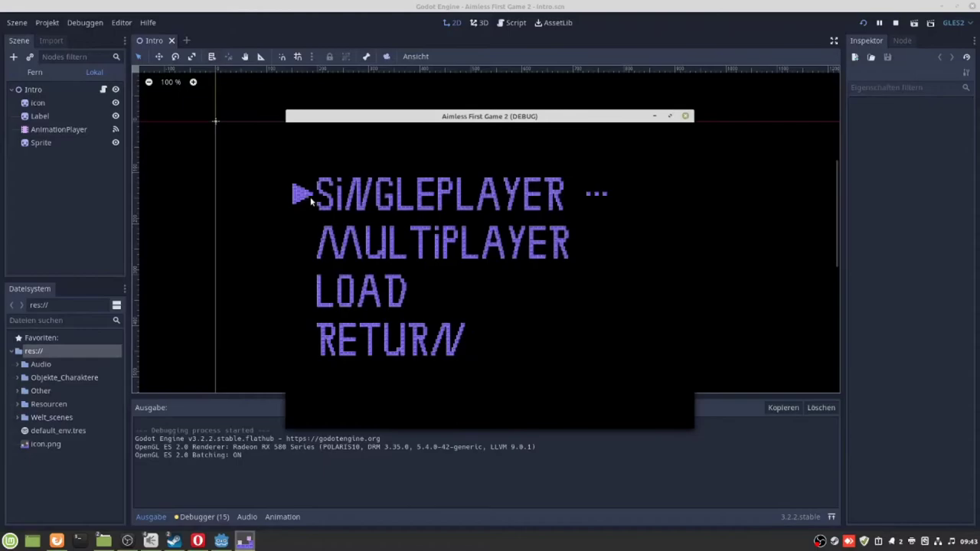
click(335, 199)
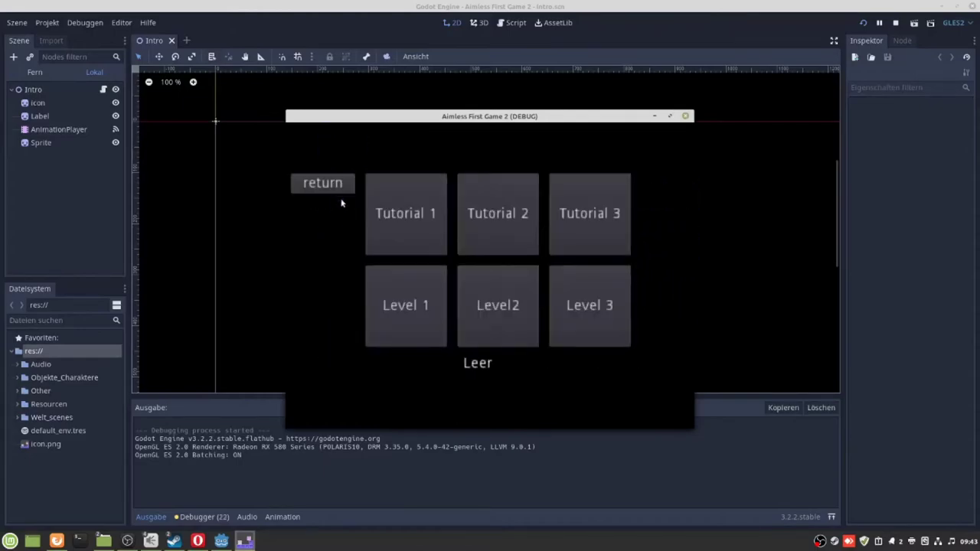
Start Tutorial 1 and play it using the on-screen D-pad and A/B buttons.
click(373, 210)
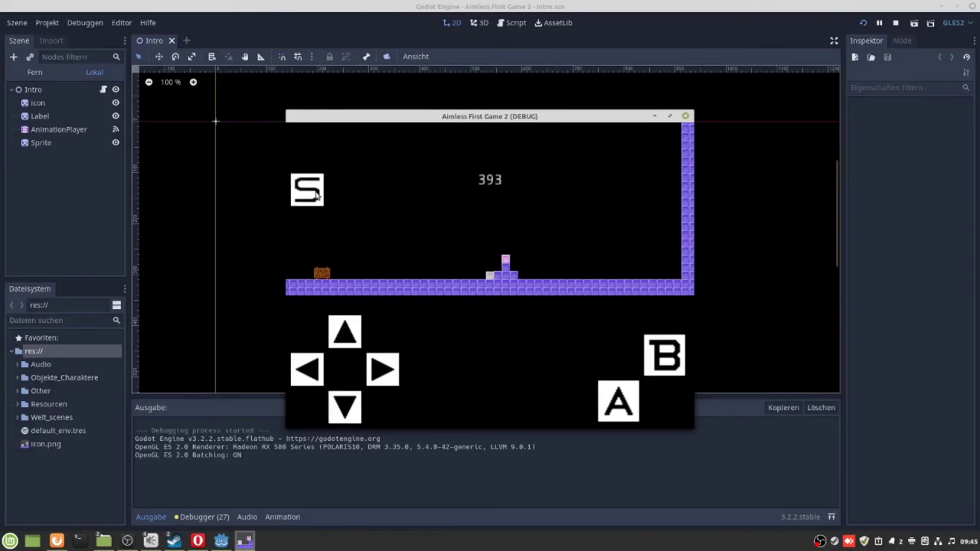
Tap the on-screen B and A buttons, then try closing the game window.
click(668, 360)
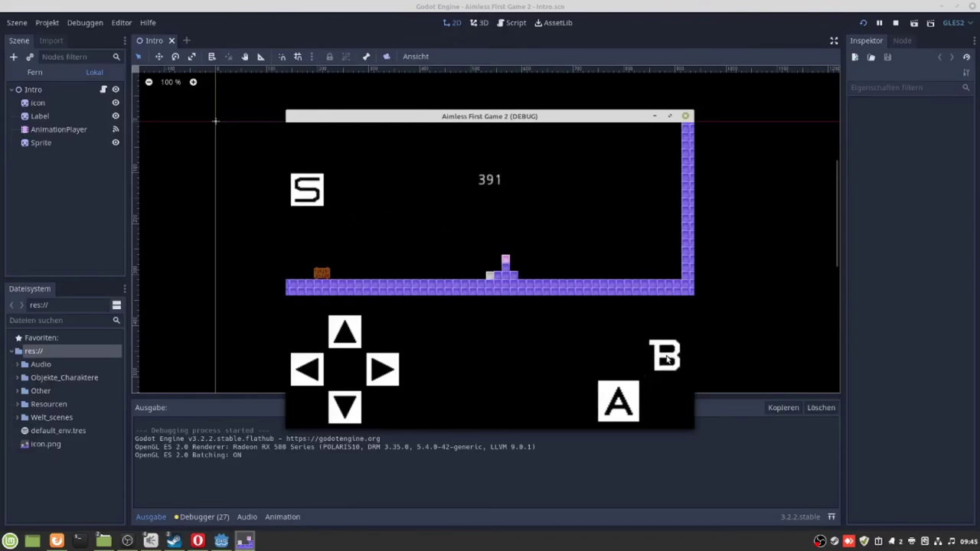
click(622, 400)
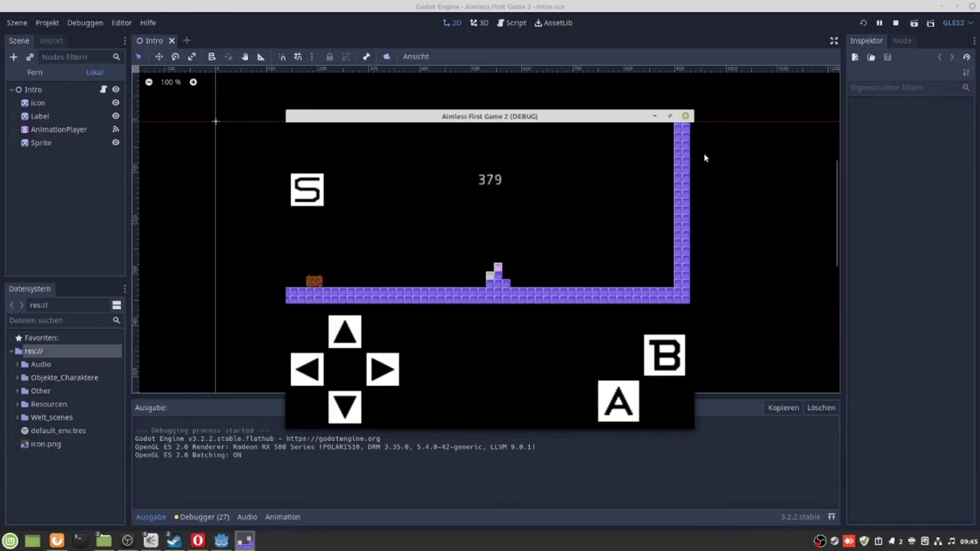
click(687, 117)
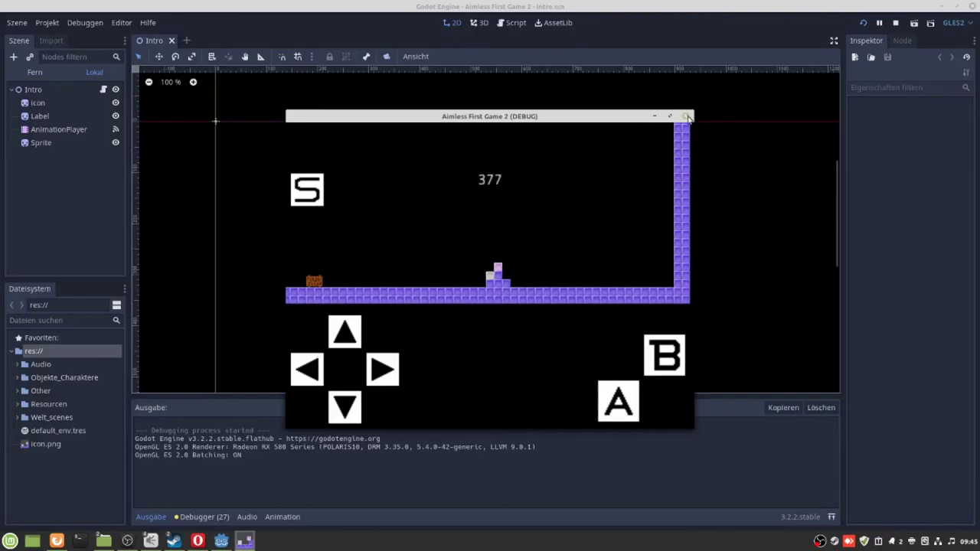